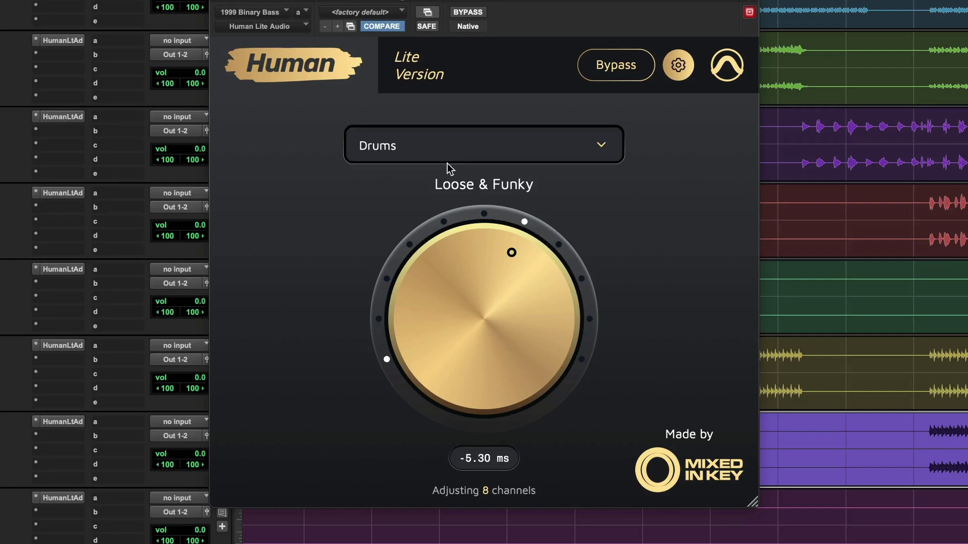
Switch the 1999 Binary Bass Human Lite Audio instrument type to Bass, briefly trying Piano first
{"action": "left_click", "coordinate": [451, 147]}
{"action": "left_click", "coordinate": [434, 226]}
{"action": "left_click", "coordinate": [453, 145]}
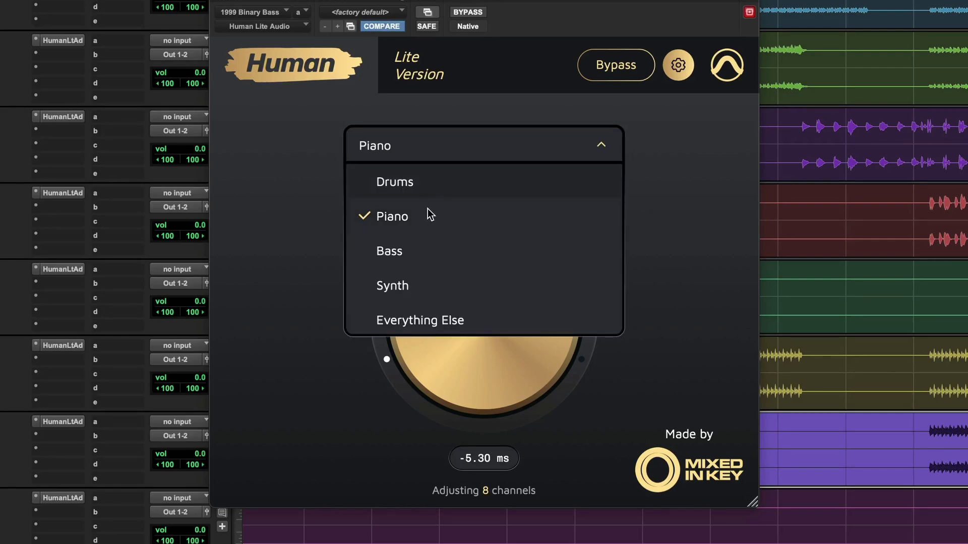
{"action": "left_click", "coordinate": [419, 251]}
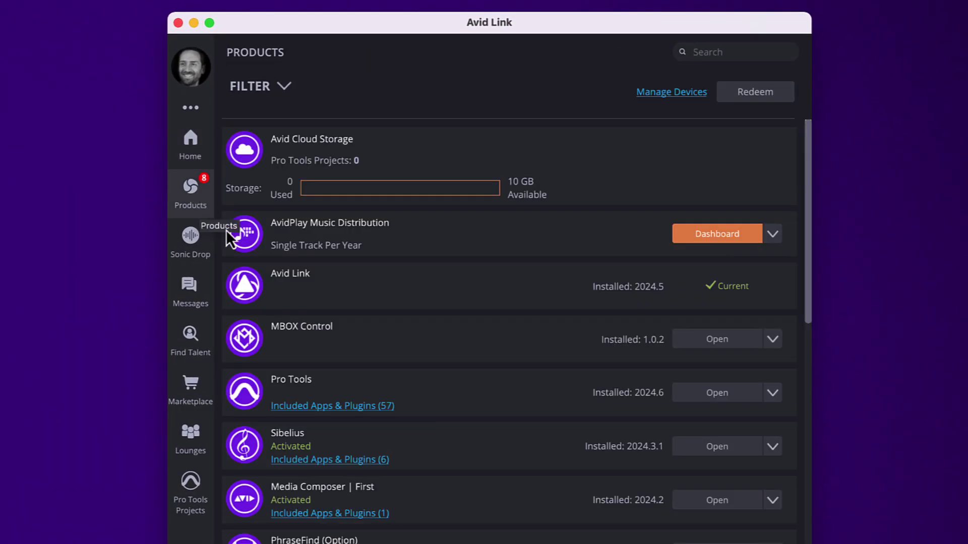
Check Pro Tools' included plug-ins for Human Lite, then view Pro Tools Ultimate's subscription under My Products
{"action": "left_click", "coordinate": [359, 411]}
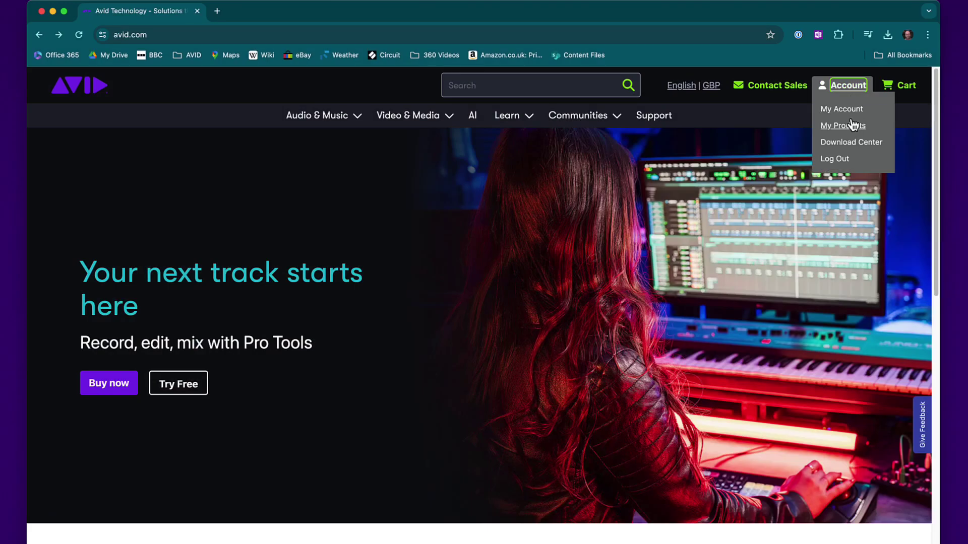
{"action": "left_click", "coordinate": [852, 125]}
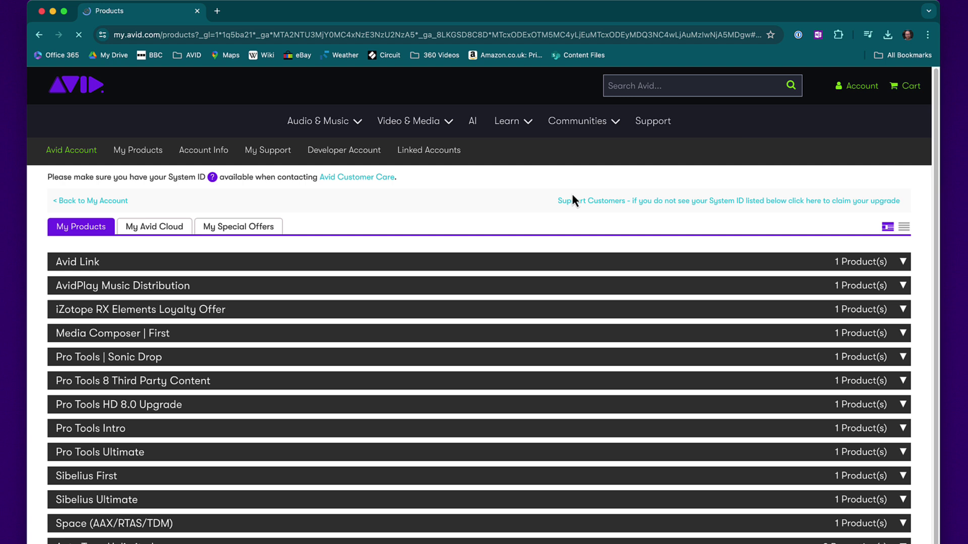
{"action": "left_click", "coordinate": [126, 452]}
{"action": "scroll", "coordinate": [132, 459], "scroll_direction": "down", "scroll_amount": 3}
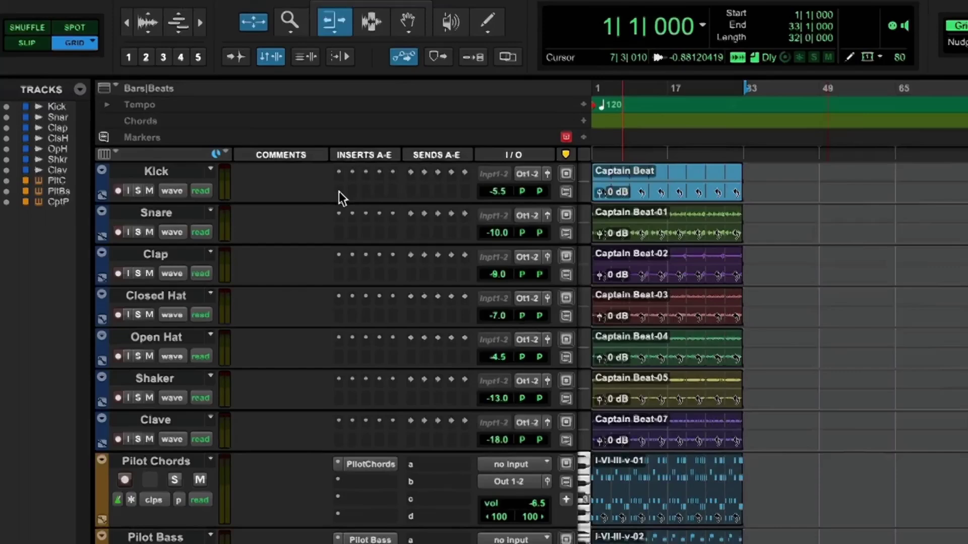
Insert Human Lite Audio (stereo) on the Kick track by searching for 'human'
{"action": "left_click", "coordinate": [251, 127]}
{"action": "left_click", "coordinate": [291, 118]}
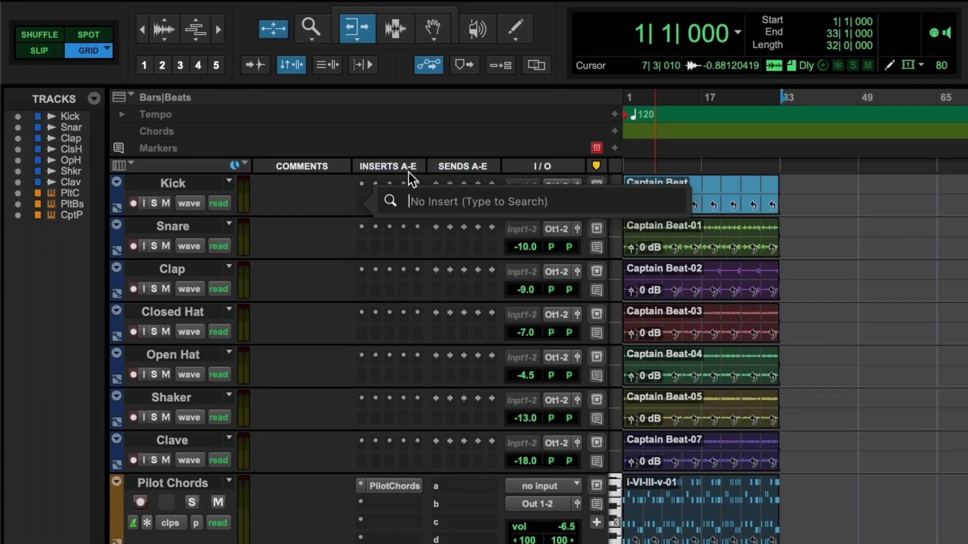
{"action": "type", "text": "human"}
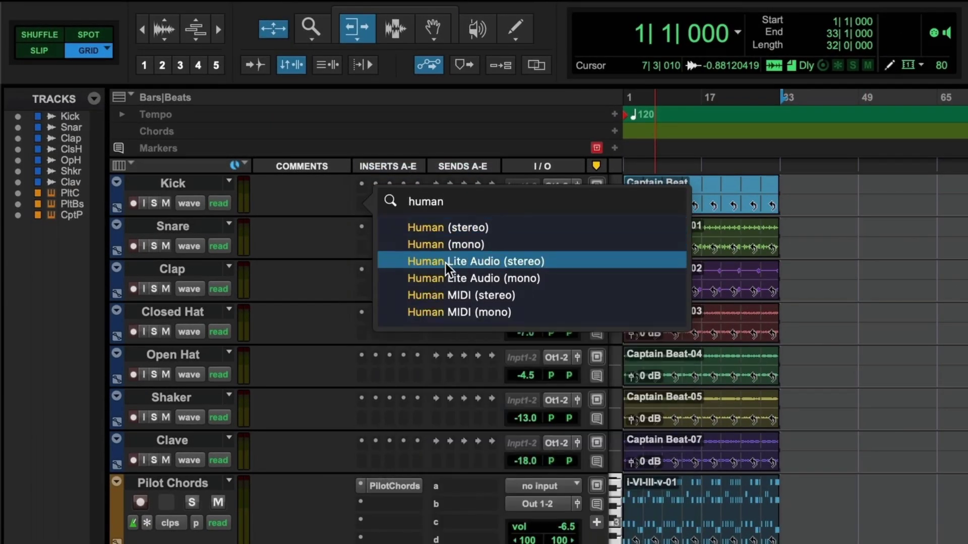
{"action": "left_click", "coordinate": [463, 262]}
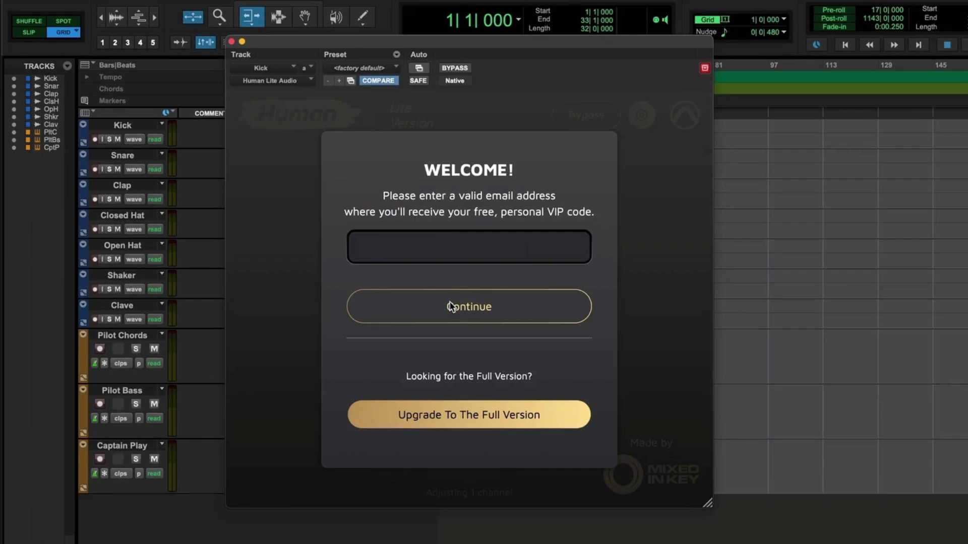
Unlock Human Lite with the VIP code from the e-mail and skip the Quick Start
{"action": "left_click", "coordinate": [452, 306]}
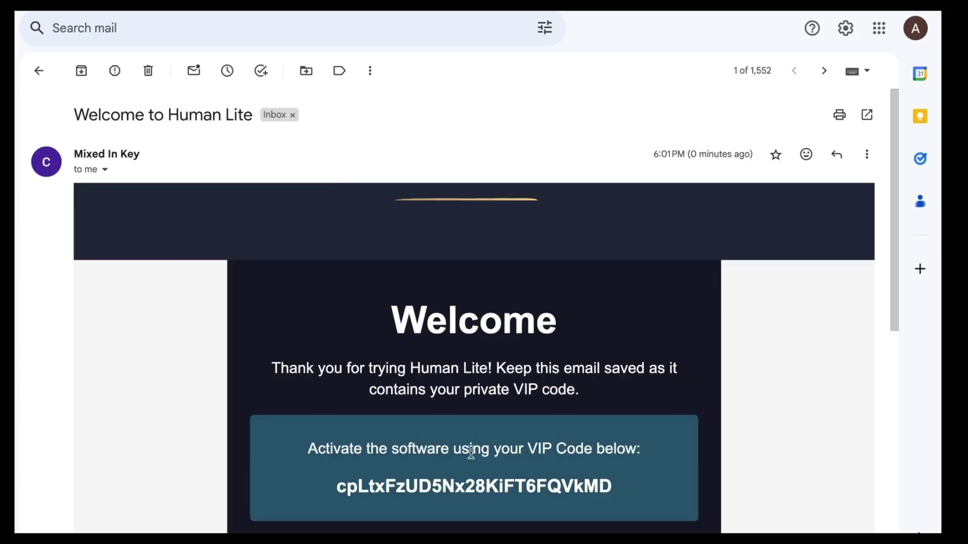
{"action": "scroll", "coordinate": [464, 444], "scroll_direction": "down", "scroll_amount": 2}
{"action": "double_click", "coordinate": [476, 444]}
{"action": "left_click", "coordinate": [411, 322]}
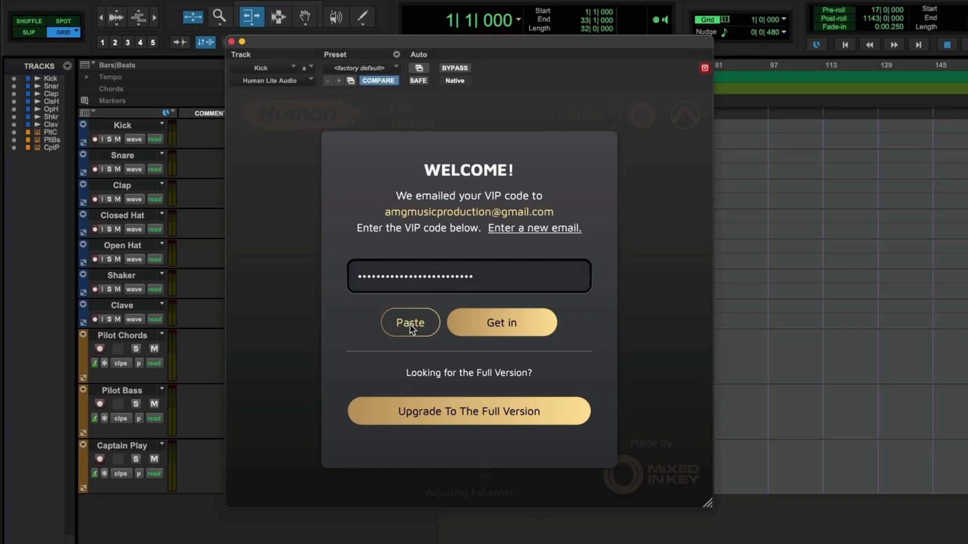
{"action": "left_click", "coordinate": [515, 322]}
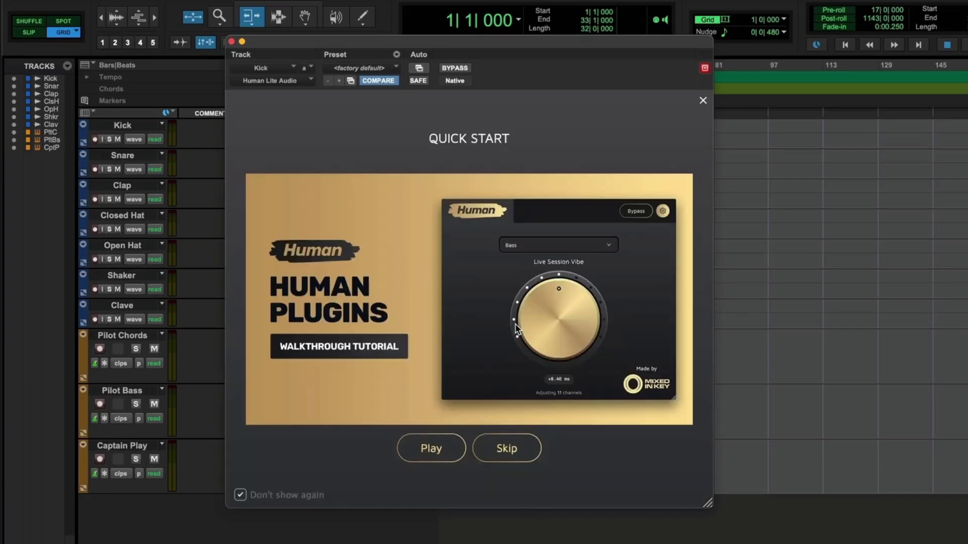
{"action": "left_click", "coordinate": [507, 451]}
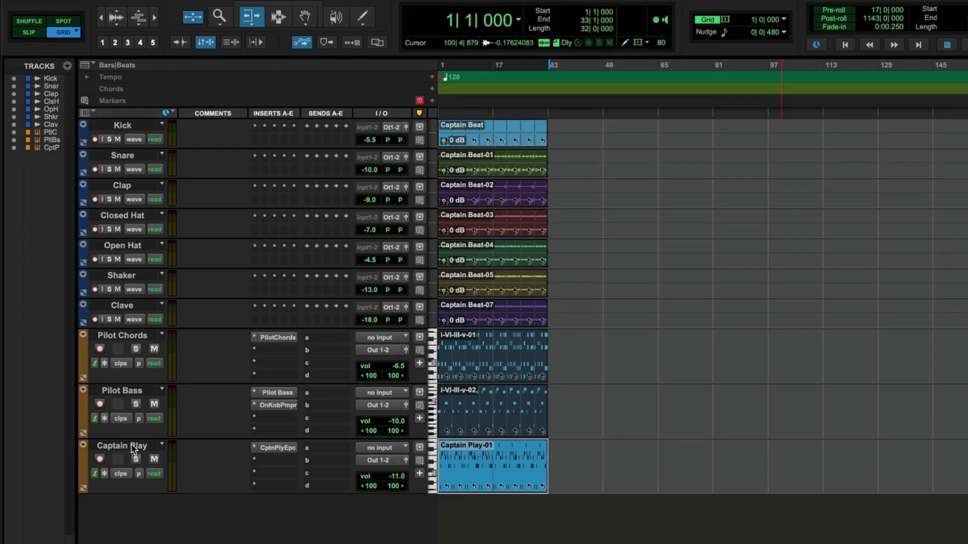
{"action": "key", "text": "space"}
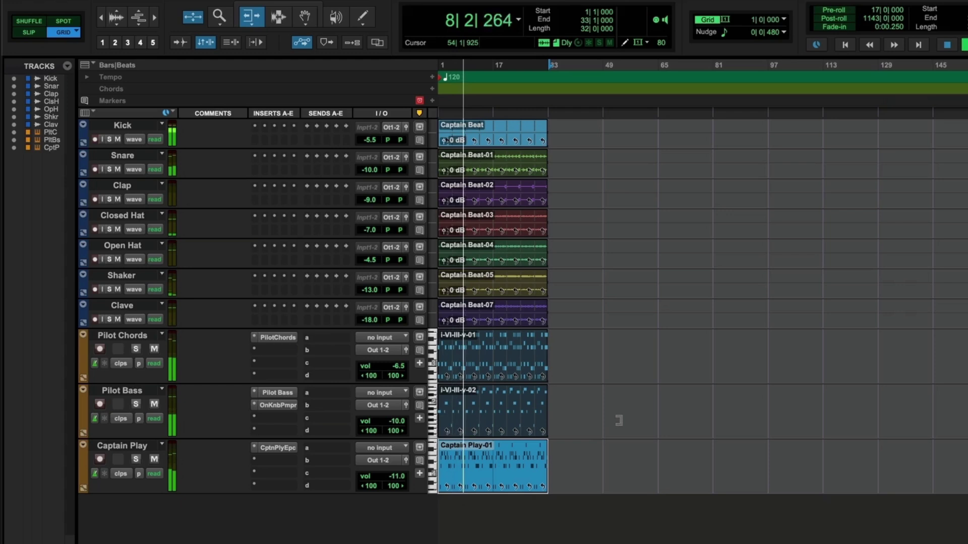
{"action": "key", "text": "space"}
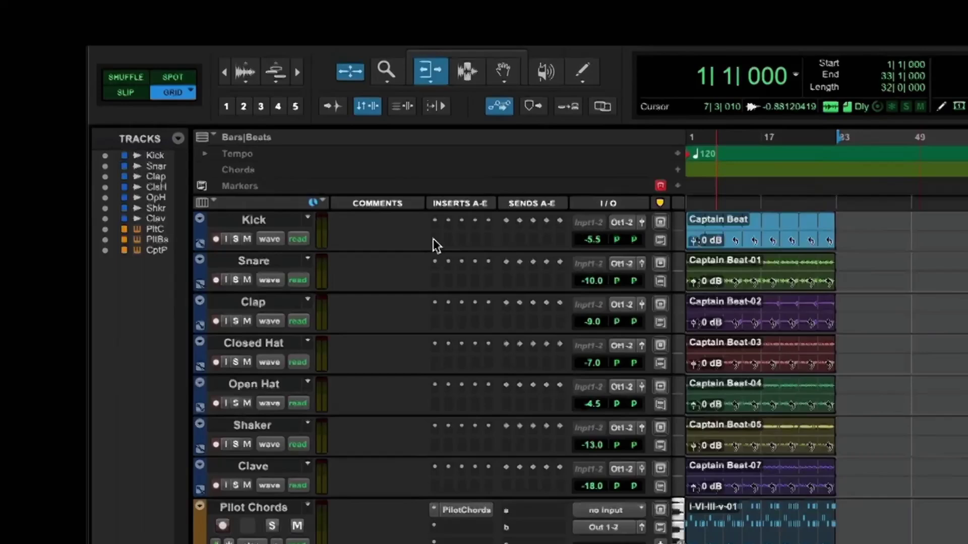
Insert Human Lite Audio on the Kick track via search for 'human', skipping the Quick Start
{"action": "left_click", "coordinate": [433, 238]}
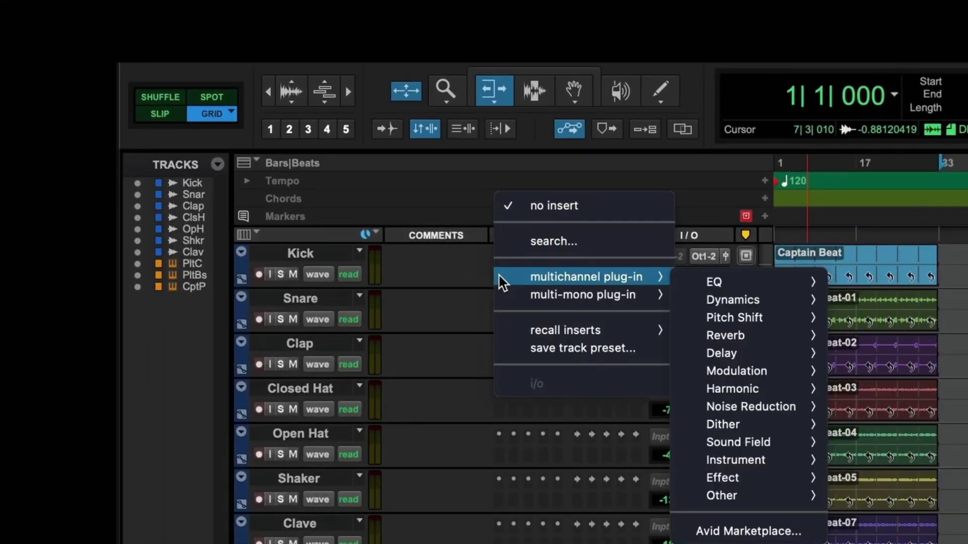
{"action": "left_click", "coordinate": [549, 242]}
{"action": "type", "text": "hum"}
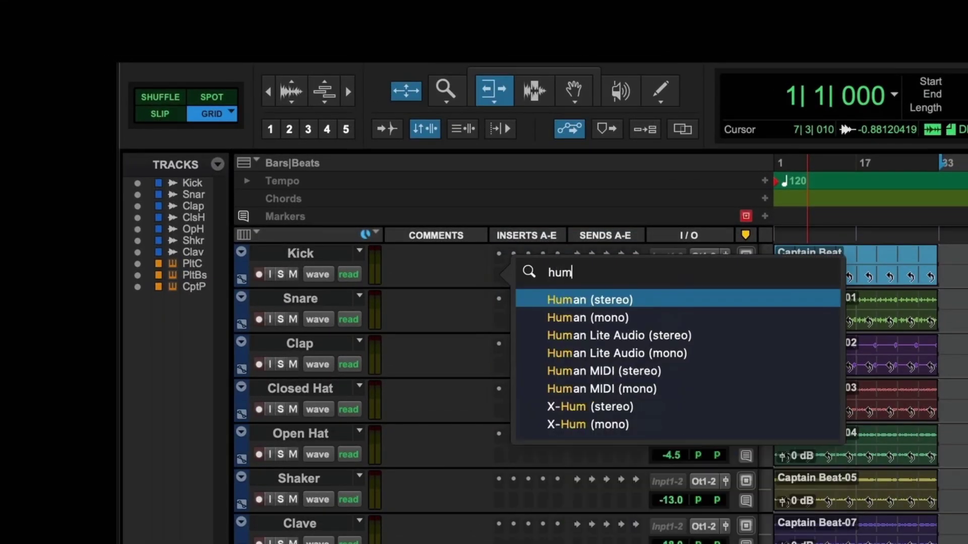
{"action": "type", "text": "an"}
{"action": "left_click", "coordinate": [619, 335]}
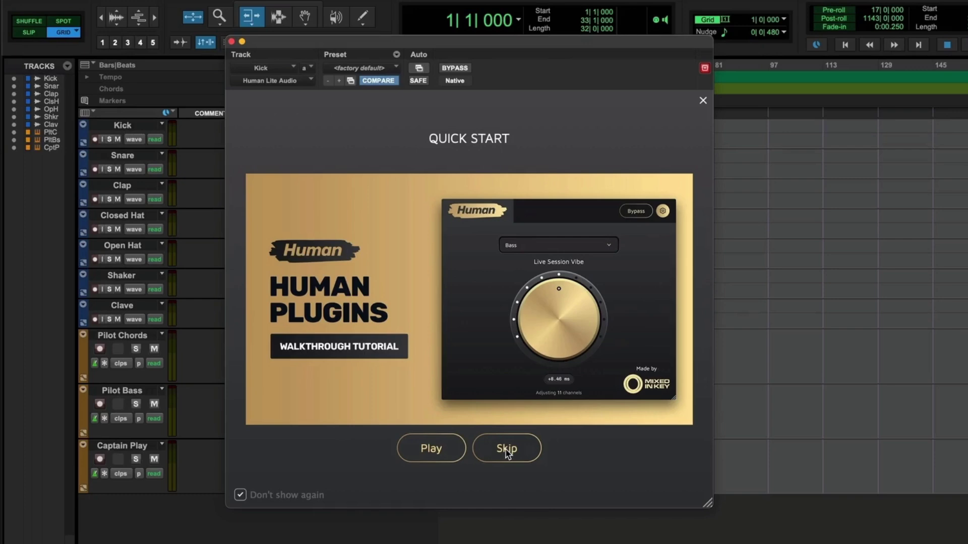
{"action": "left_click", "coordinate": [507, 451]}
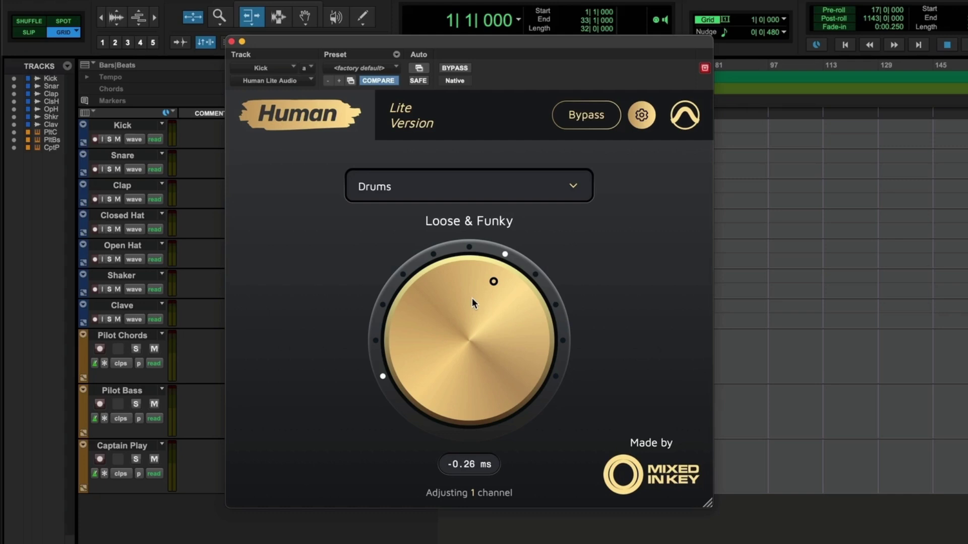
Try the humanize knob, toggle Bypass off and back on, then open the plug-in Settings
{"action": "mouse_move", "coordinate": [472, 298]}
{"action": "left_mouse_down"}
{"action": "mouse_move", "coordinate": [449, 322]}
{"action": "mouse_move", "coordinate": [443, 355]}
{"action": "mouse_move", "coordinate": [471, 297]}
{"action": "left_mouse_up"}
{"action": "mouse_move", "coordinate": [463, 330]}
{"action": "left_mouse_down"}
{"action": "mouse_move", "coordinate": [472, 290]}
{"action": "mouse_move", "coordinate": [456, 345]}
{"action": "left_mouse_up"}
{"action": "left_click", "coordinate": [588, 120]}
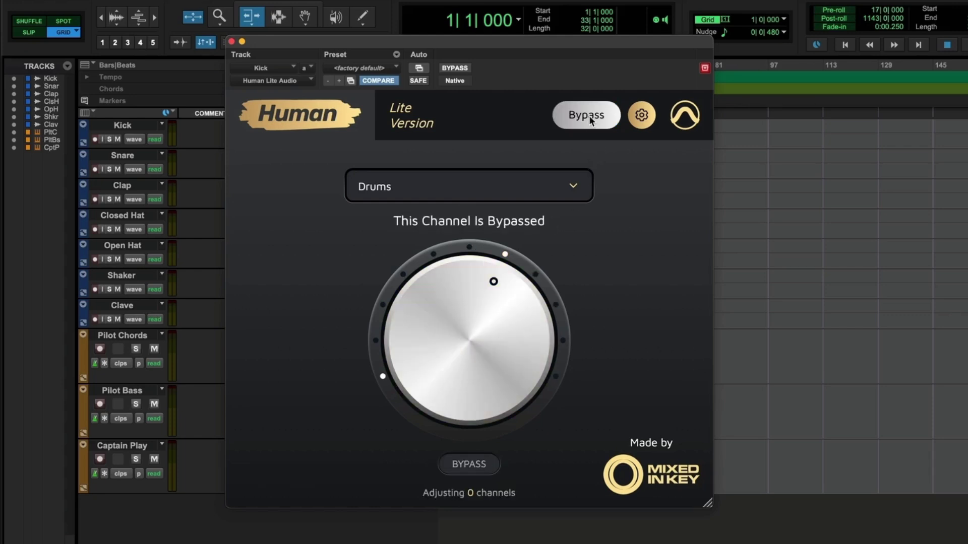
{"action": "left_click", "coordinate": [591, 121]}
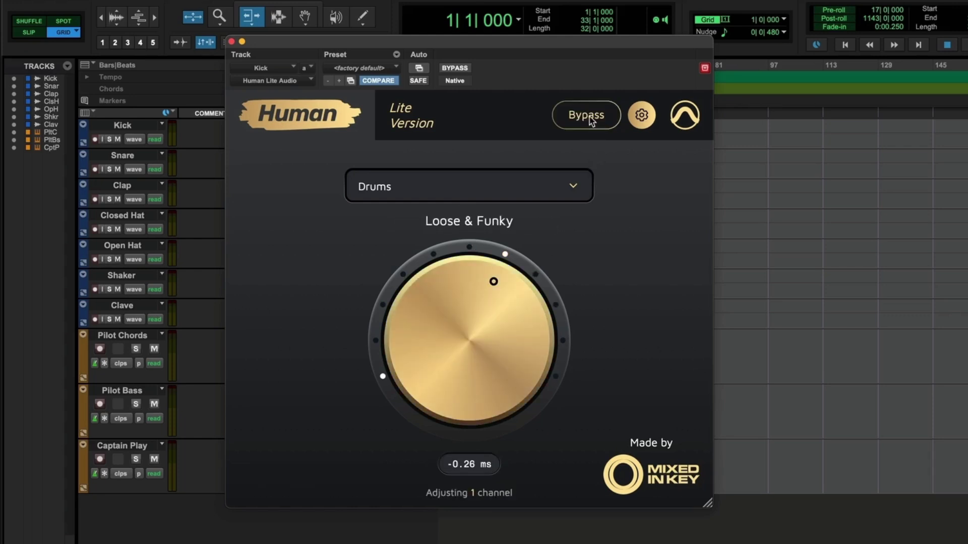
{"action": "left_click", "coordinate": [641, 115]}
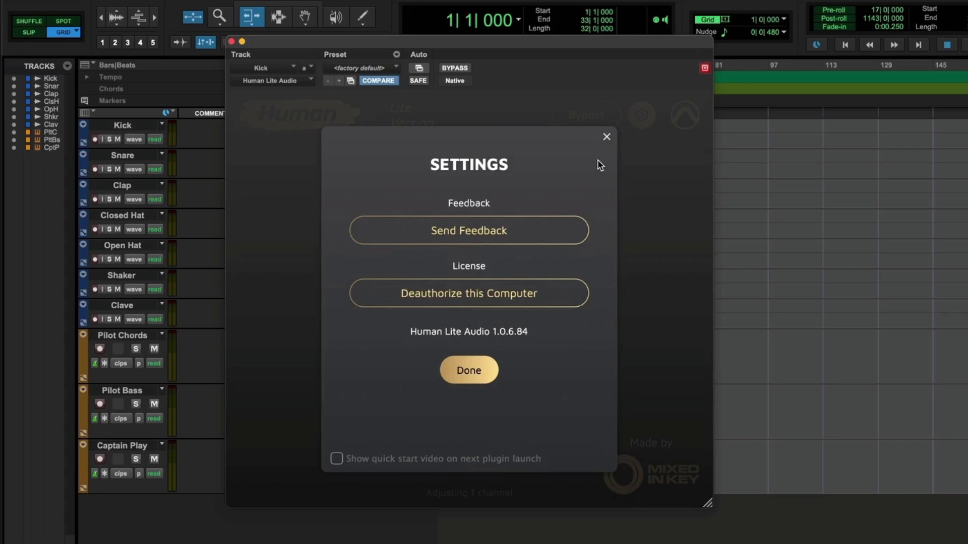
Close Human's Settings, keep the instrument type on Drums, and close the plug-in window
{"action": "left_click", "coordinate": [607, 138]}
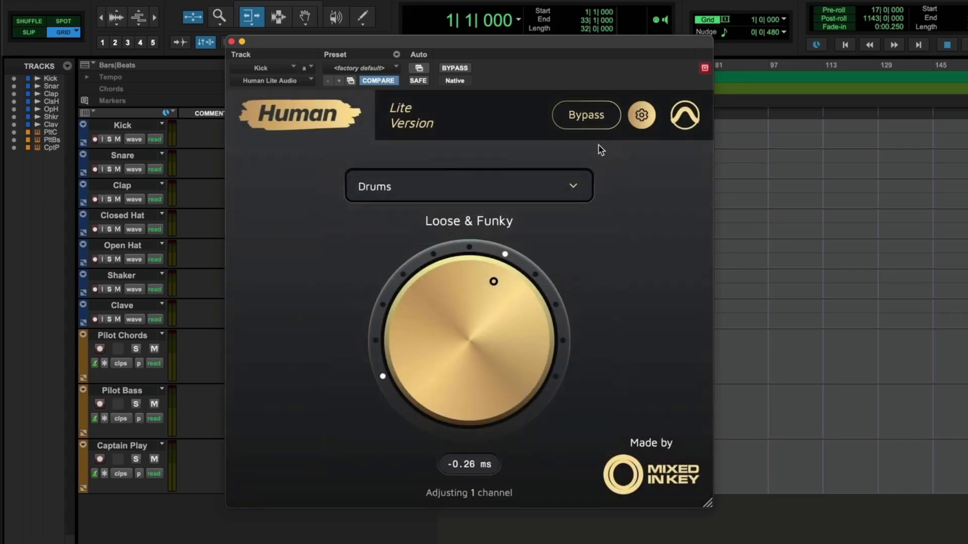
{"action": "left_click", "coordinate": [387, 194]}
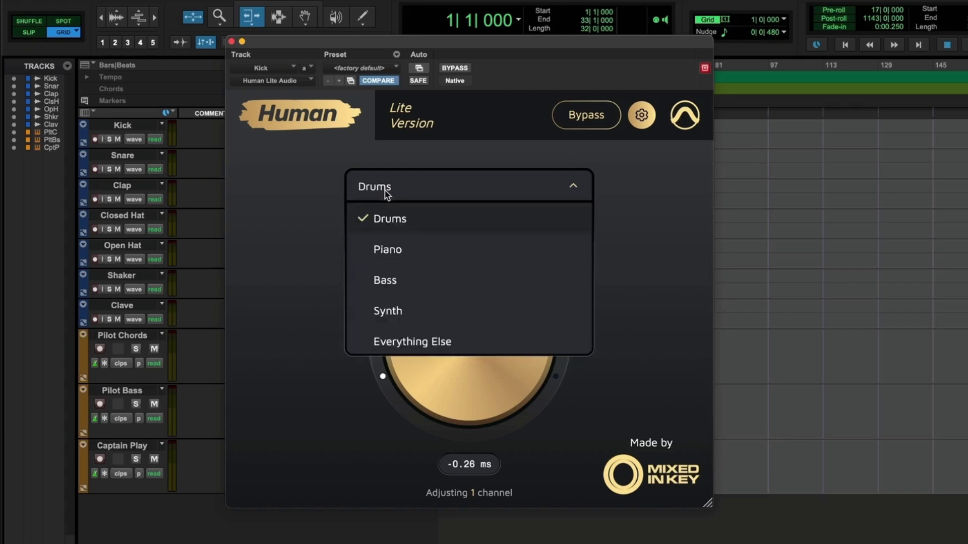
{"action": "left_click", "coordinate": [398, 222]}
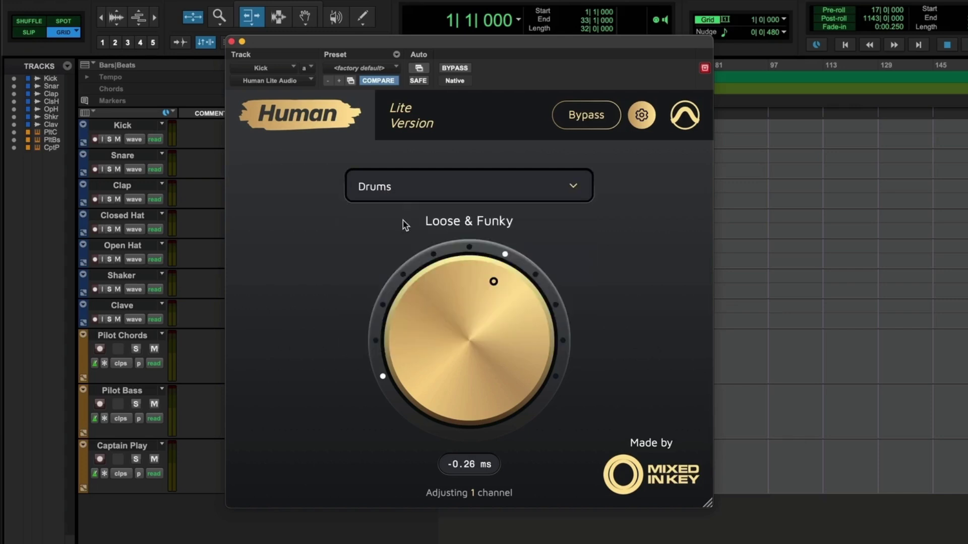
{"action": "left_click", "coordinate": [232, 42]}
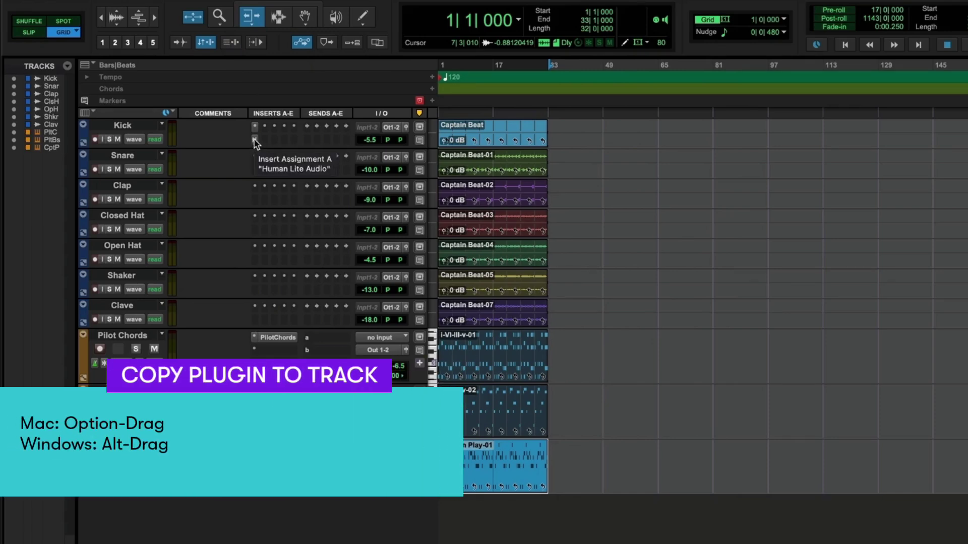
Alt-drag Kick's Human Lite Audio insert onto Snare, Clap, Closed Hat, Open Hat, Shaker and Clave
{"action": "left_click_drag", "start_coordinate": [255, 142], "coordinate": [255, 320]}
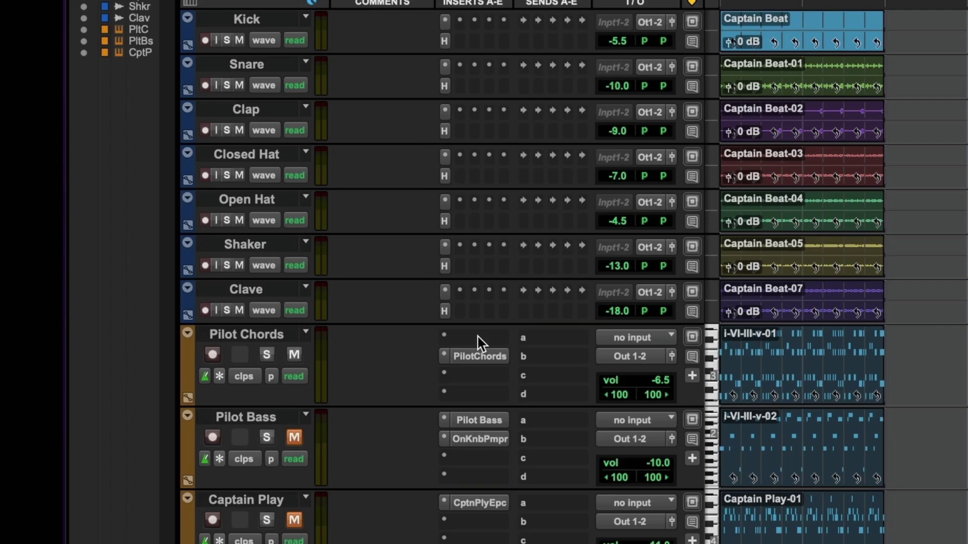
Add Human Lite MIDI to Pilot Chords' first insert, set it to Piano, and close its window
{"action": "left_click", "coordinate": [477, 337]}
{"action": "mouse_move", "coordinate": [530, 390]}
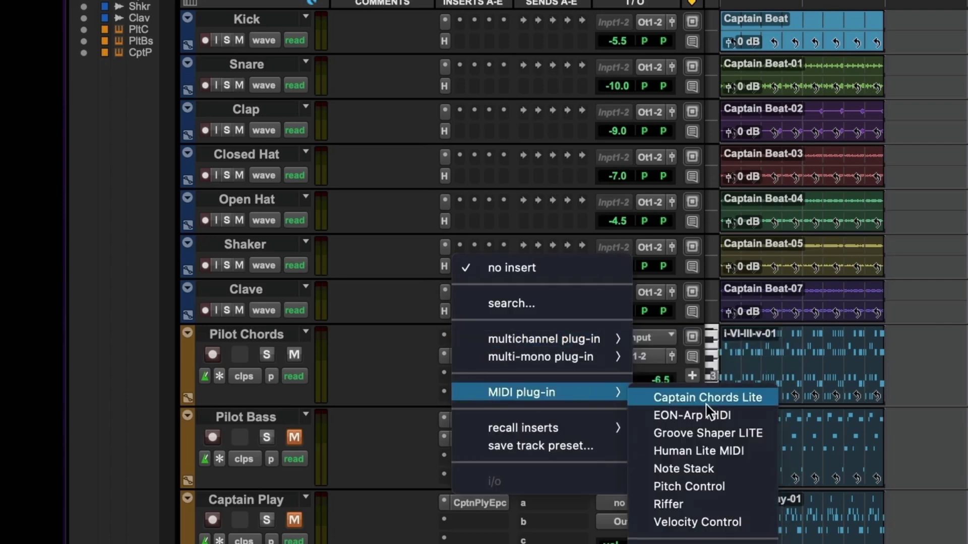
{"action": "left_click", "coordinate": [706, 451]}
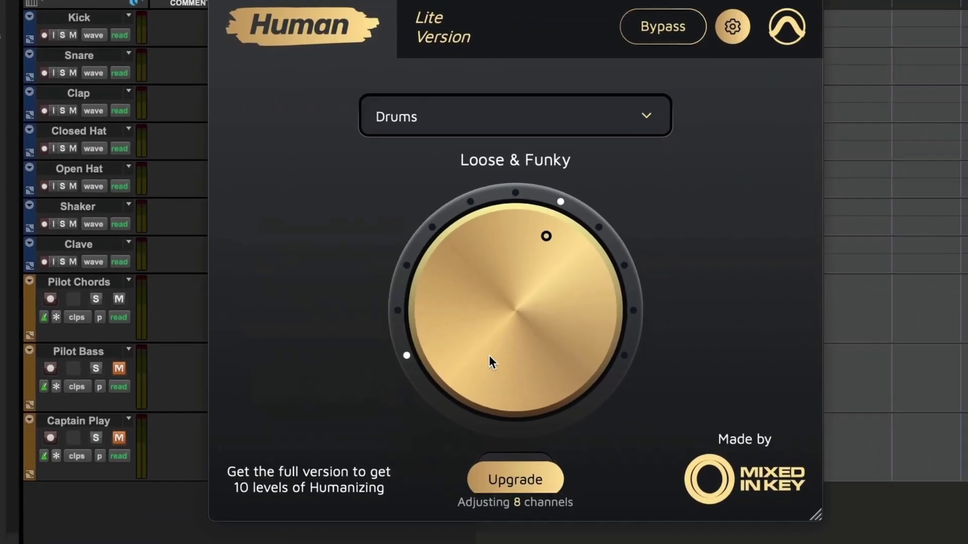
{"action": "left_click", "coordinate": [512, 125]}
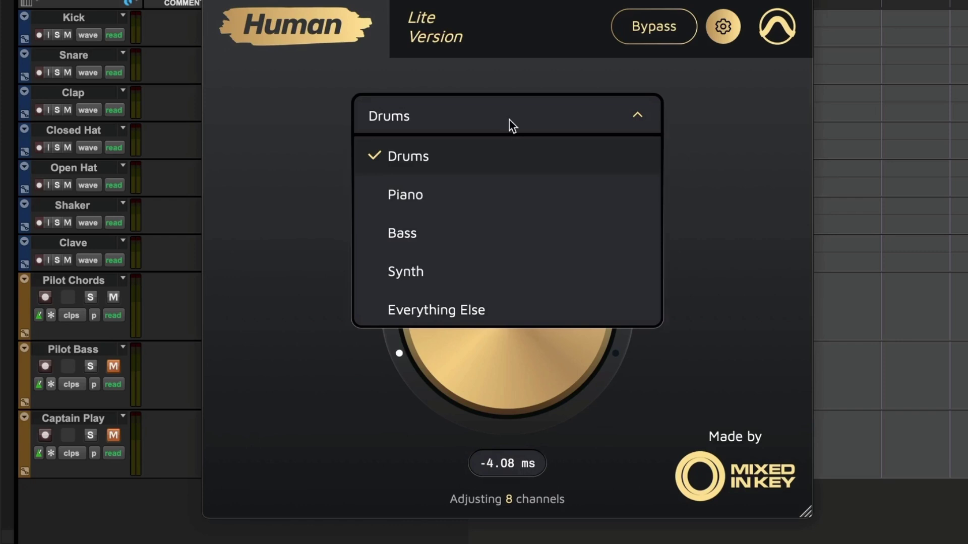
{"action": "left_click", "coordinate": [478, 203]}
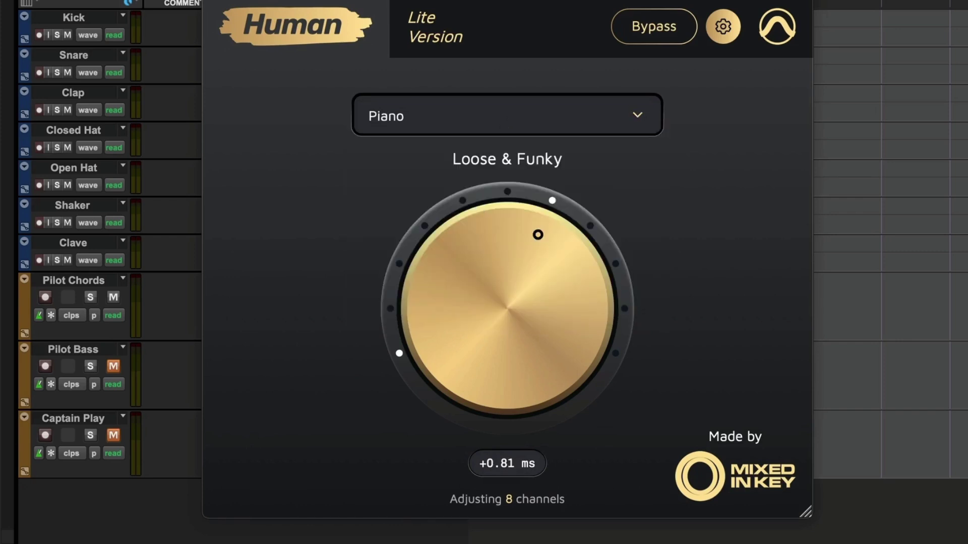
{"action": "key", "text": "super+w"}
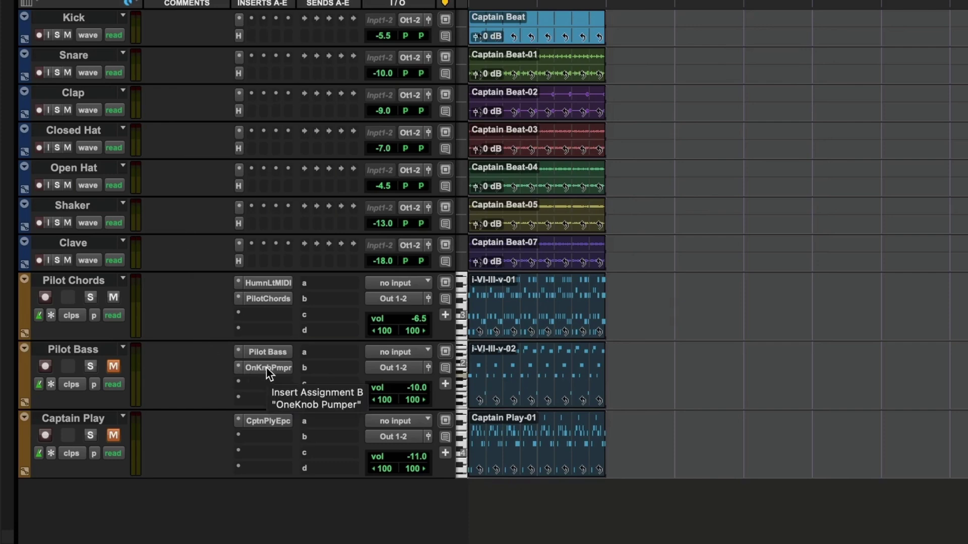
Shift Pilot Bass's inserts down and add Human Lite MIDI in slot A, set to Bass
{"action": "left_click_drag", "start_coordinate": [266, 367], "coordinate": [267, 386]}
{"action": "left_click_drag", "start_coordinate": [264, 352], "coordinate": [267, 366]}
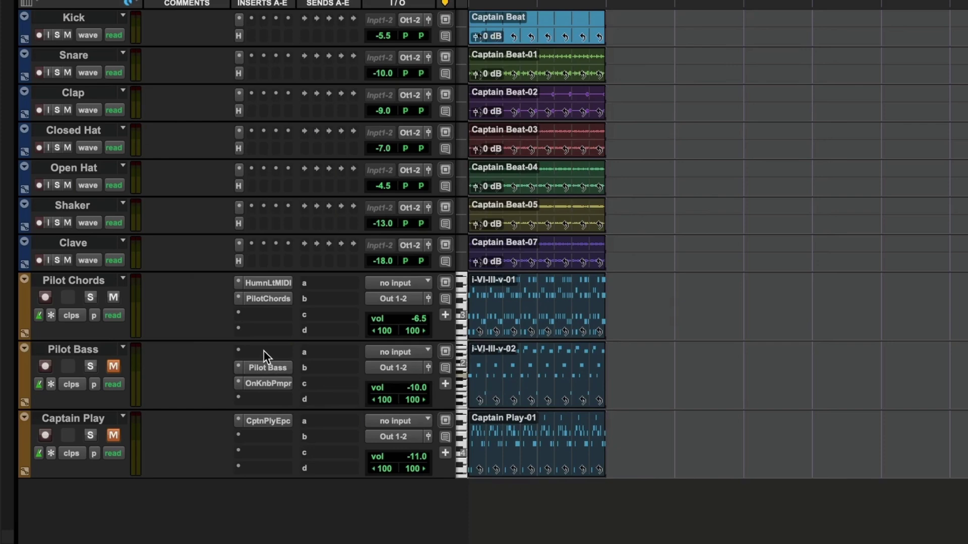
{"action": "left_click", "coordinate": [263, 351]}
{"action": "mouse_move", "coordinate": [336, 398]}
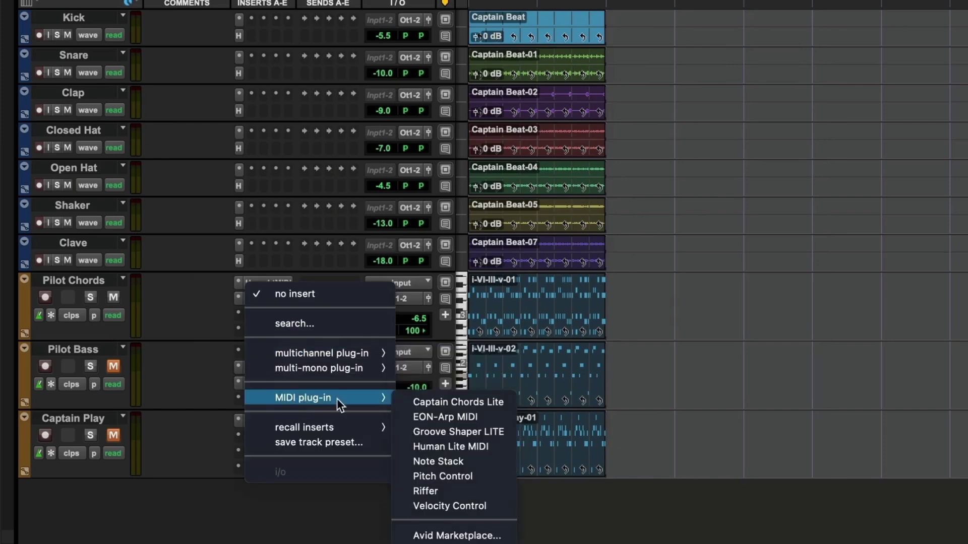
{"action": "left_click", "coordinate": [451, 447]}
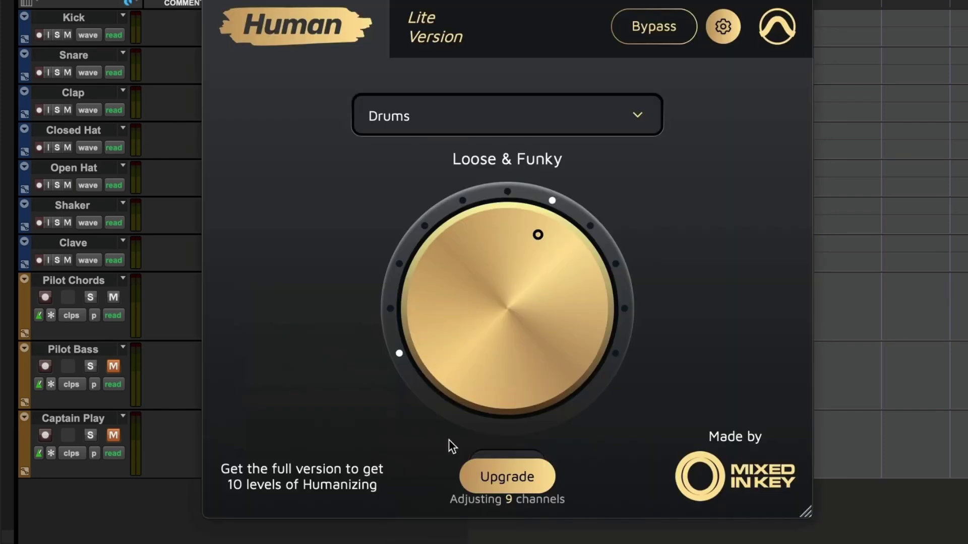
{"action": "left_click", "coordinate": [442, 121]}
{"action": "left_click", "coordinate": [440, 237]}
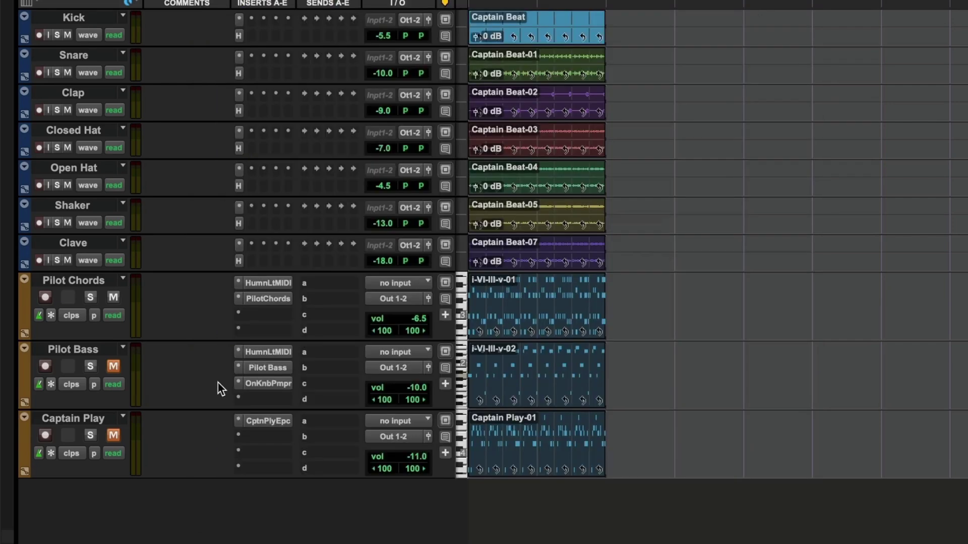
Shift CptnPlyEpc down and add Human Lite MIDI first on Captain Play, set to Synth
{"action": "left_click_drag", "start_coordinate": [265, 422], "coordinate": [266, 441]}
{"action": "left_click", "coordinate": [265, 421]}
{"action": "mouse_move", "coordinate": [348, 466]}
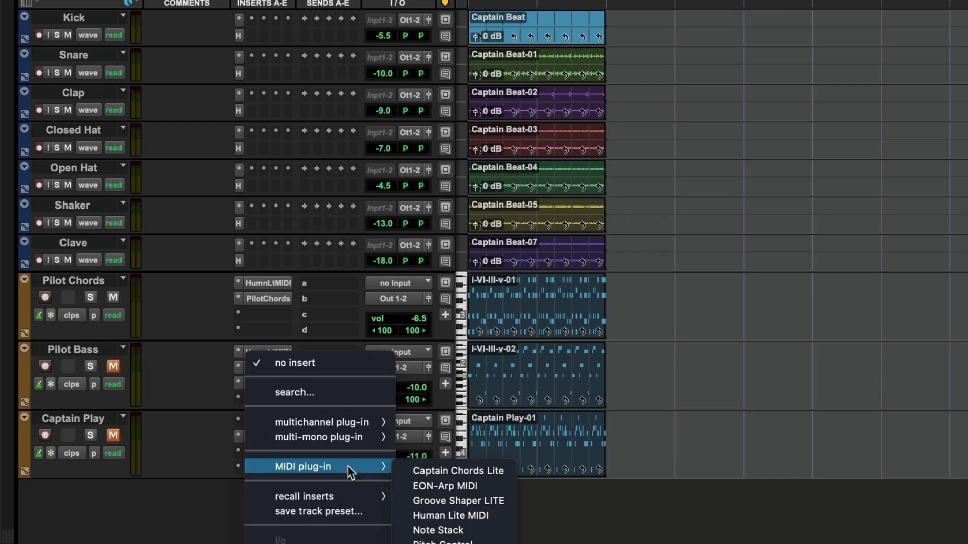
{"action": "left_click", "coordinate": [442, 510]}
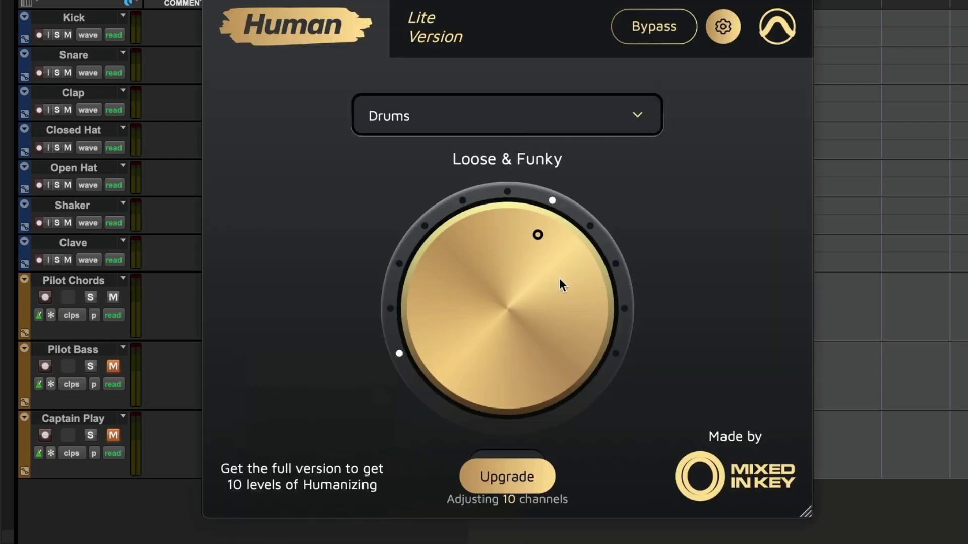
{"action": "left_click", "coordinate": [482, 123]}
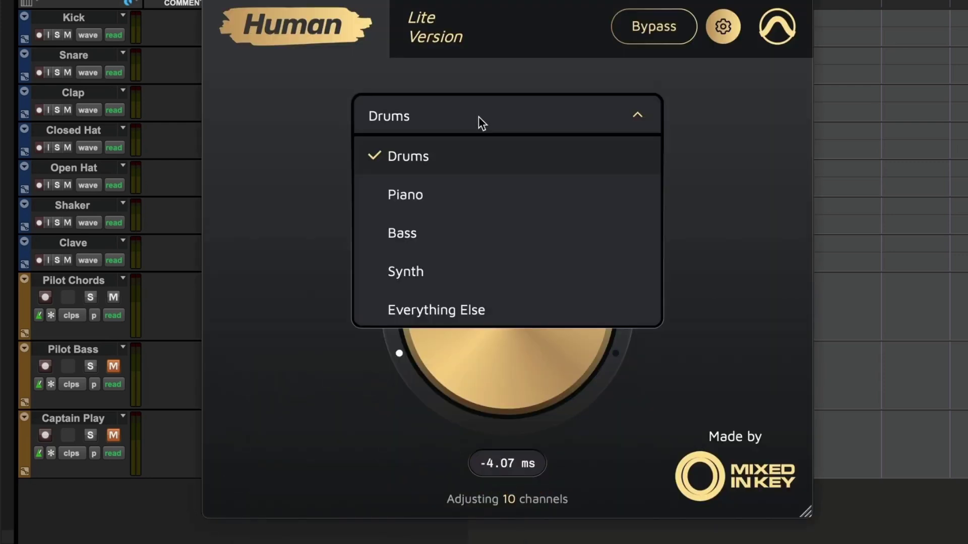
{"action": "left_click", "coordinate": [460, 276]}
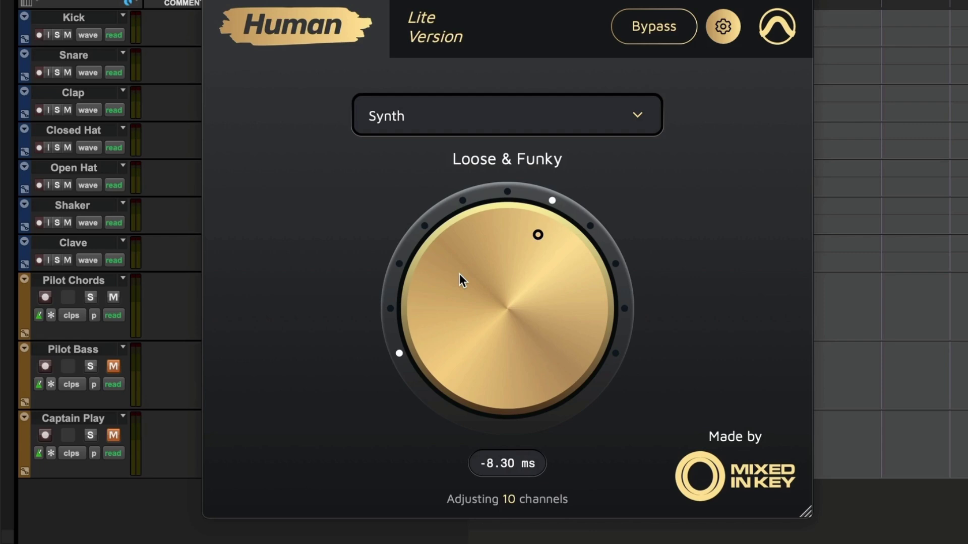
{"action": "key", "text": "super+w"}
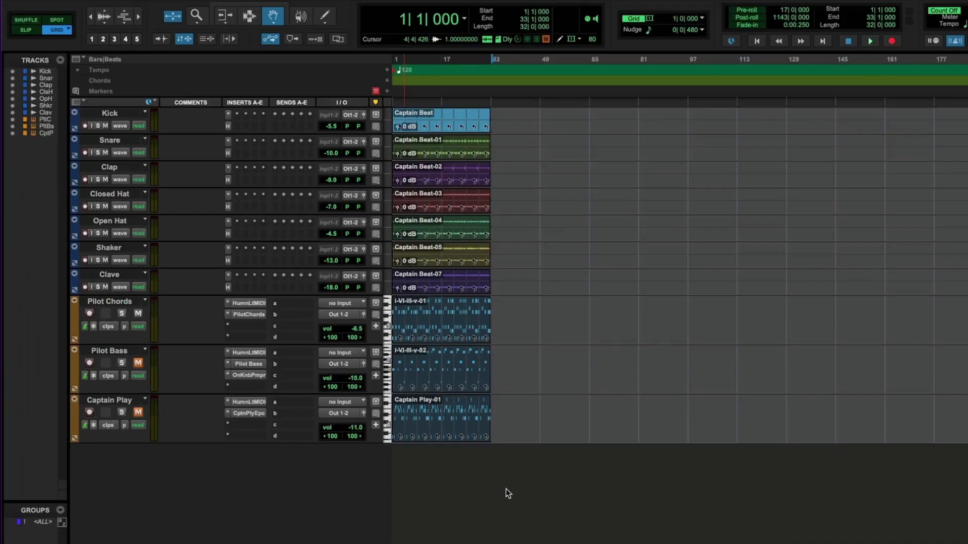
Play the song with humanizing active, then stop playback
{"action": "key", "text": "space"}
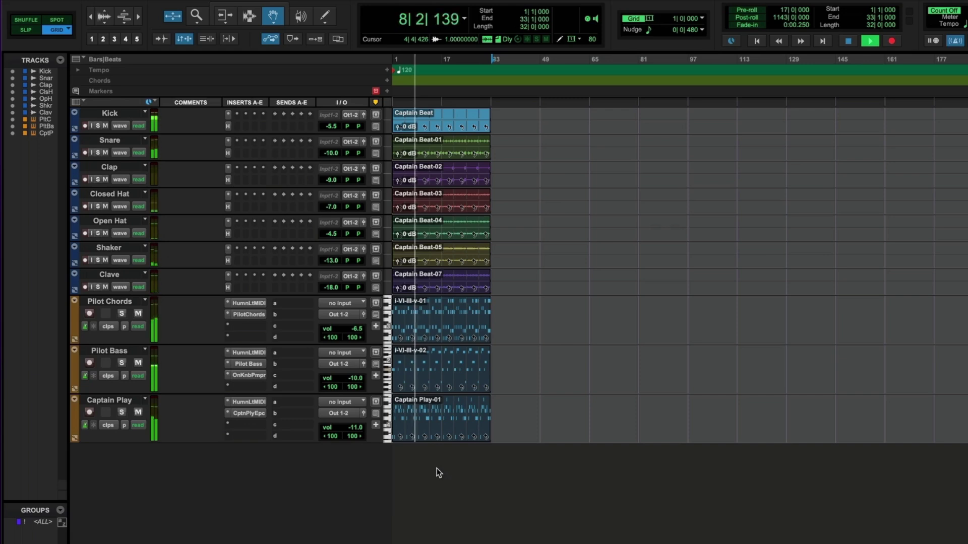
{"action": "key", "text": "space"}
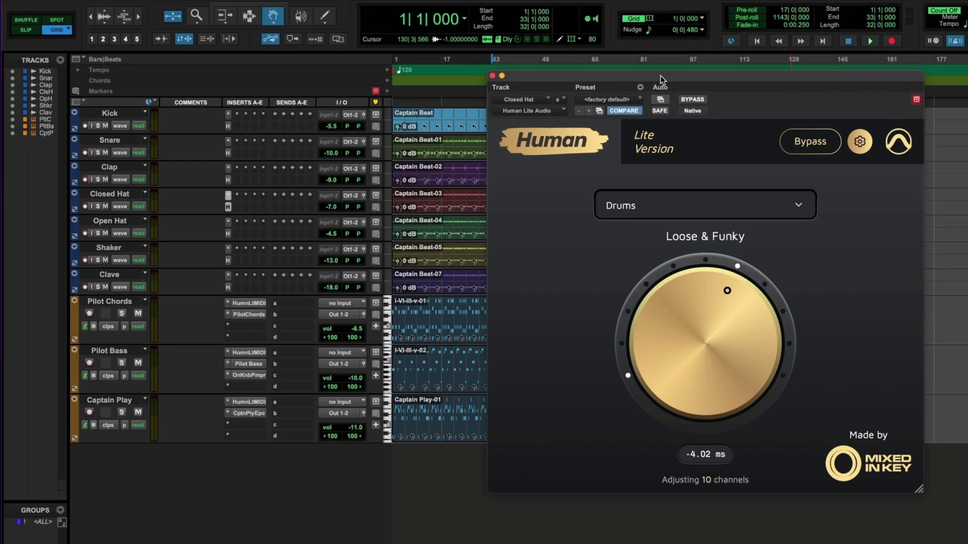
Turn the Human knob fully down to BYPASS on all 10 channels and play the song unhumanized
{"action": "left_click_drag", "start_coordinate": [703, 311], "coordinate": [662, 406]}
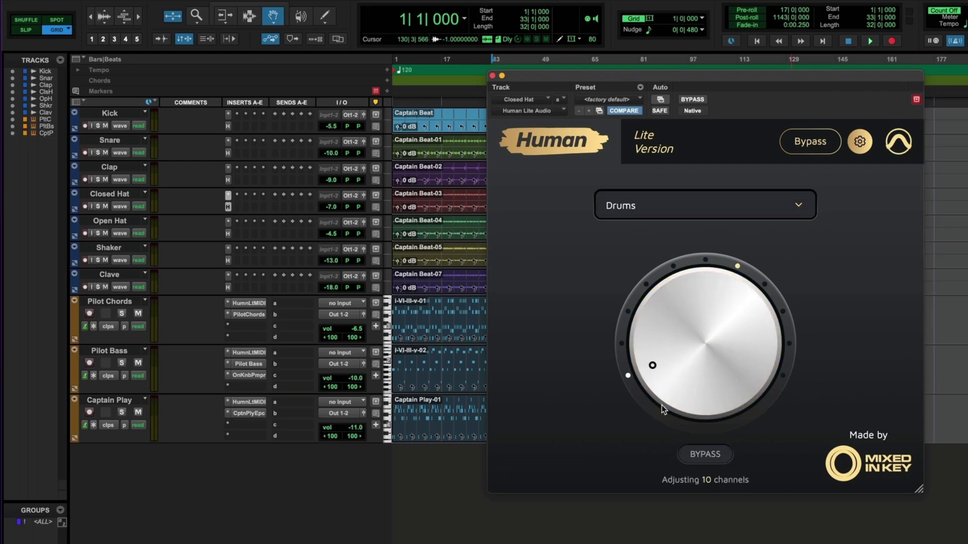
{"action": "left_click", "coordinate": [228, 181]}
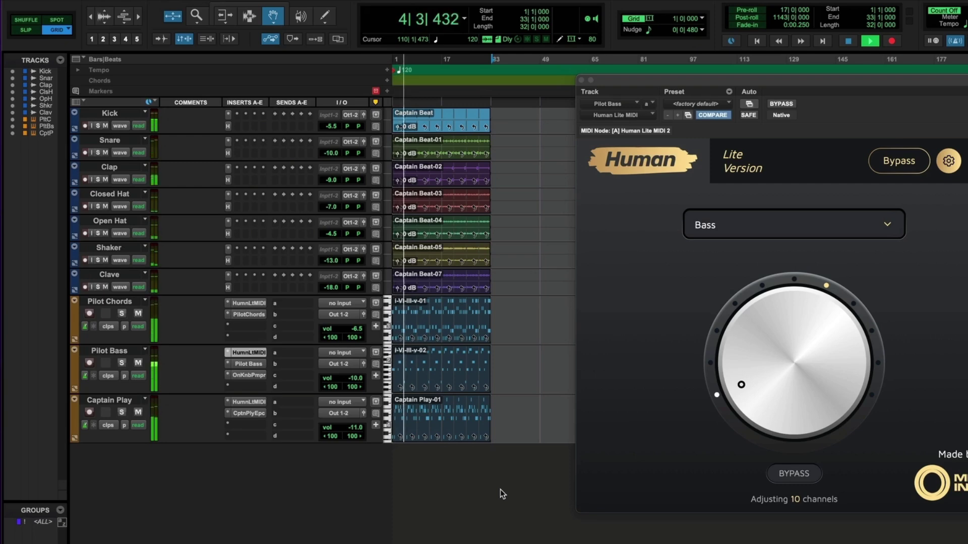
{"action": "key", "text": "space"}
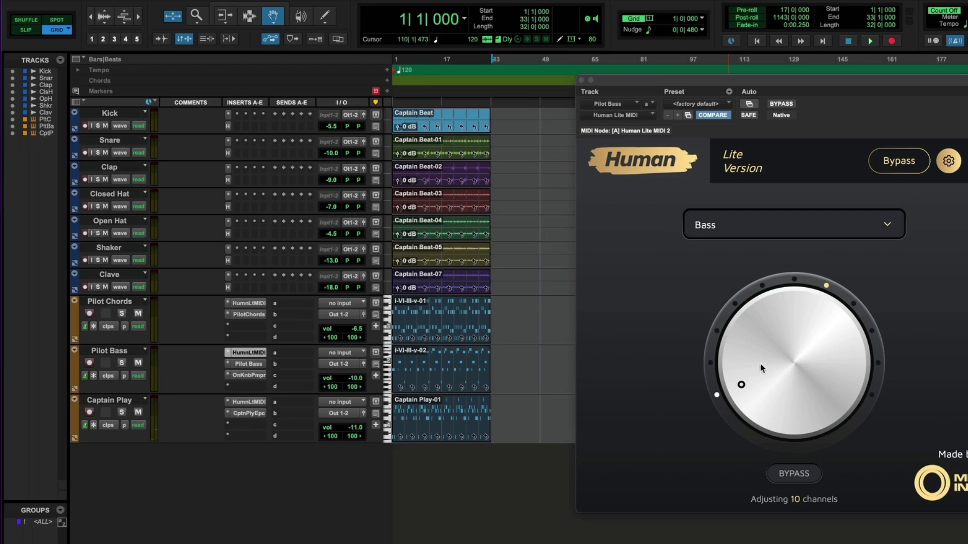
Raise the Human knob back to Loose & Funky (-1.96 ms) and play the song from bar 1 with humanizing active
{"action": "left_click_drag", "start_coordinate": [767, 361], "coordinate": [785, 309]}
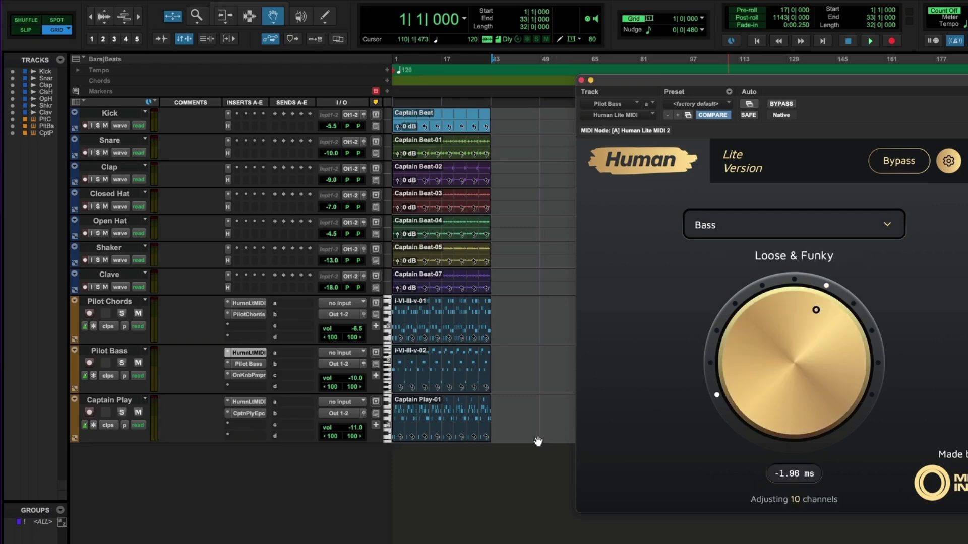
{"action": "left_click", "coordinate": [521, 458]}
{"action": "key", "text": "space"}
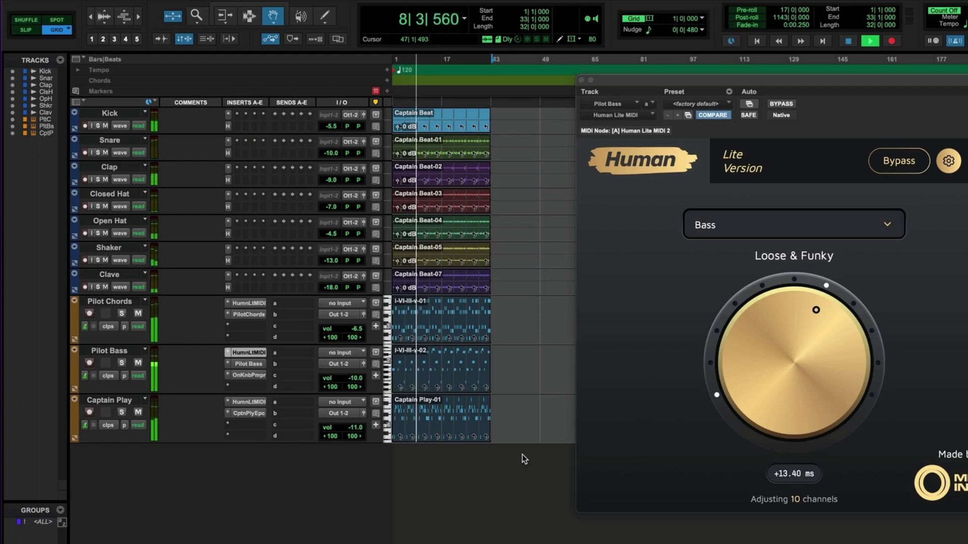
{"action": "key", "text": "space"}
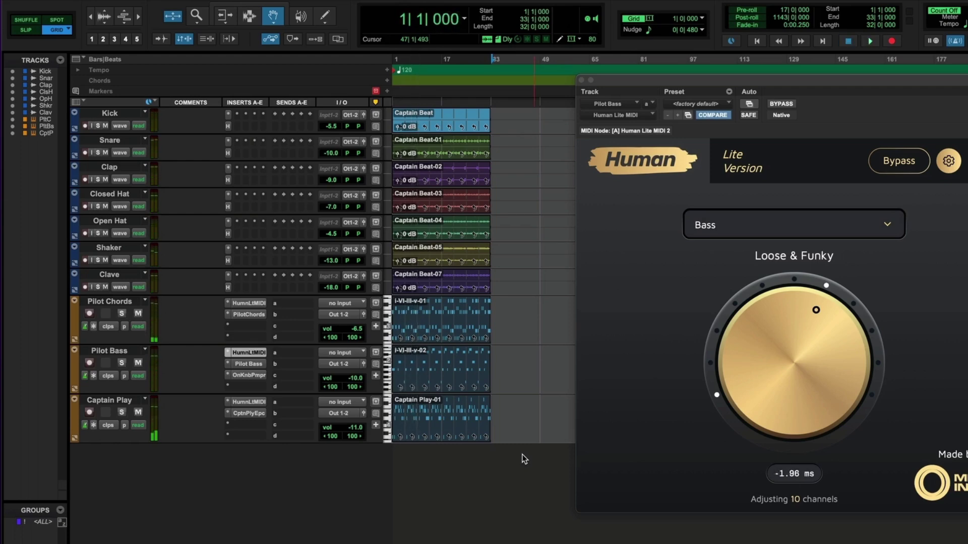